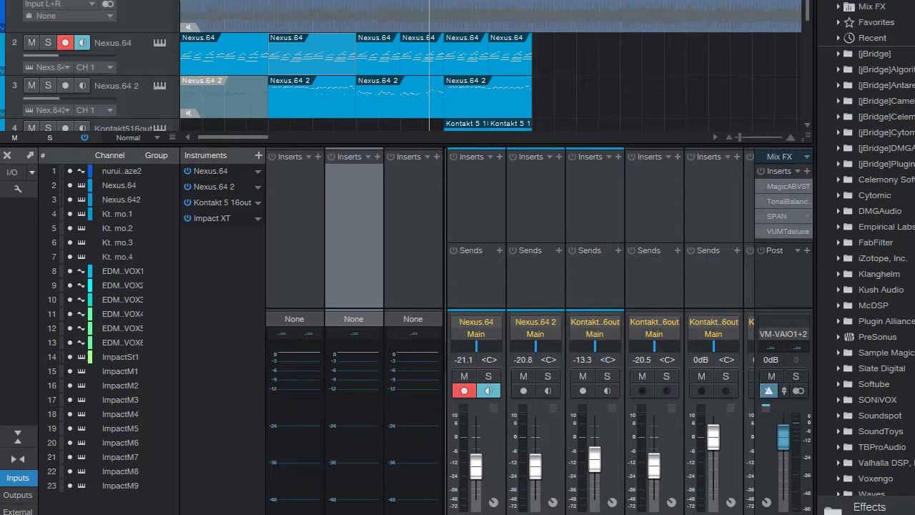
- Insert Pro EQ on the Nexus.64 channel and reposition its window so all its controls are visible
click(211, 171)
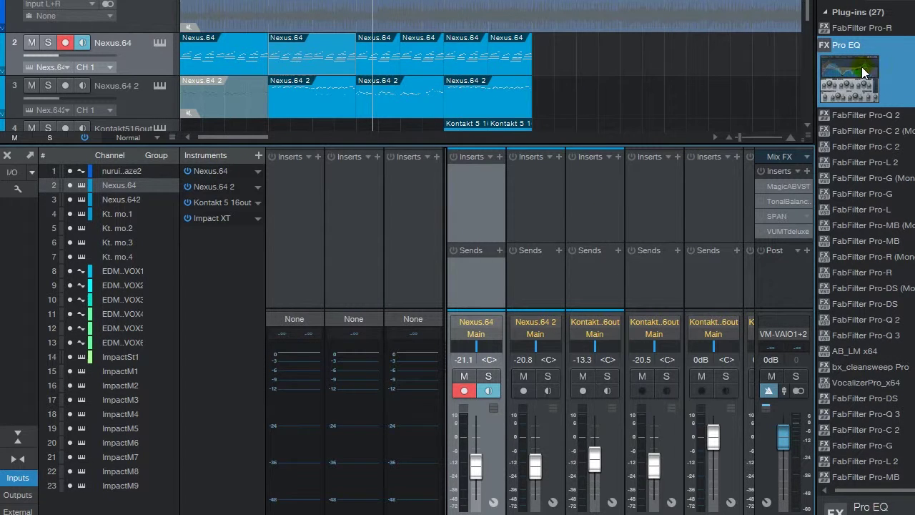
drag(861, 71, 480, 193)
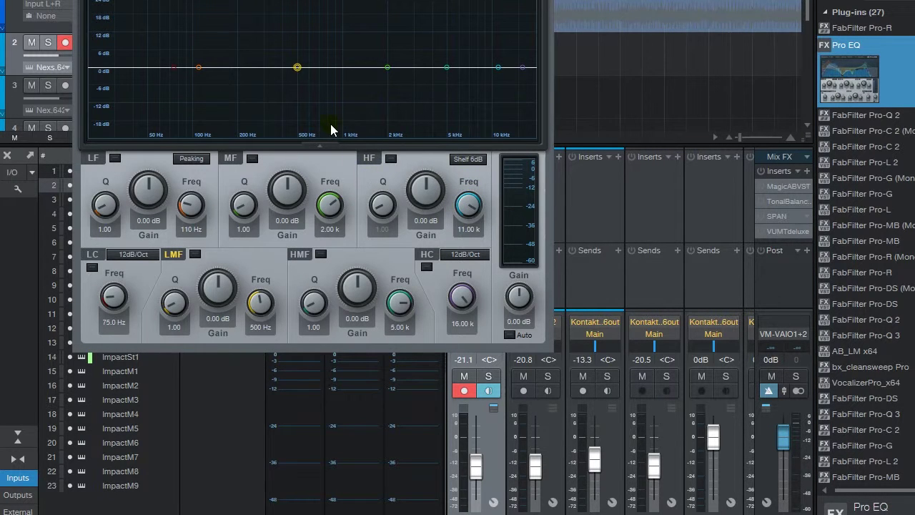
drag(390, 3, 440, 0)
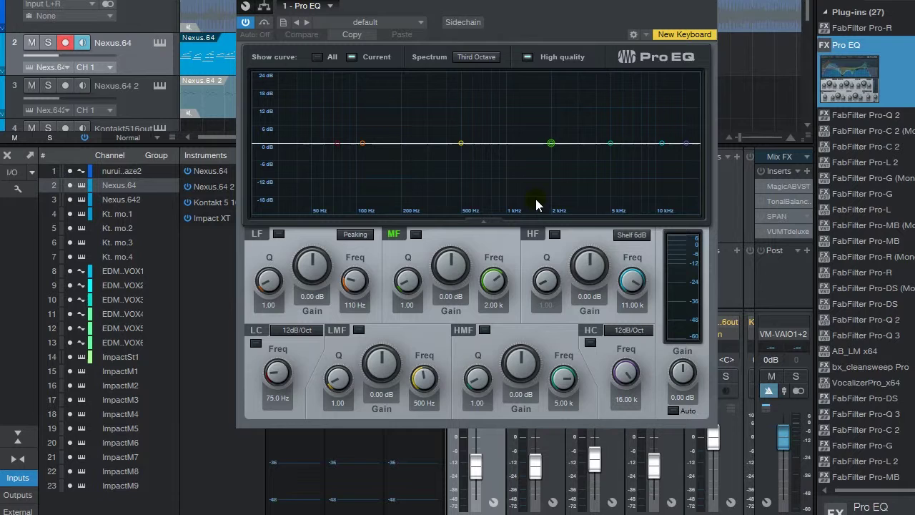
- Try a 10.80 dB cut on the LF band at 110 Hz, and reduce it to a 1.44 dB cut
click(610, 142)
drag(306, 266, 314, 311)
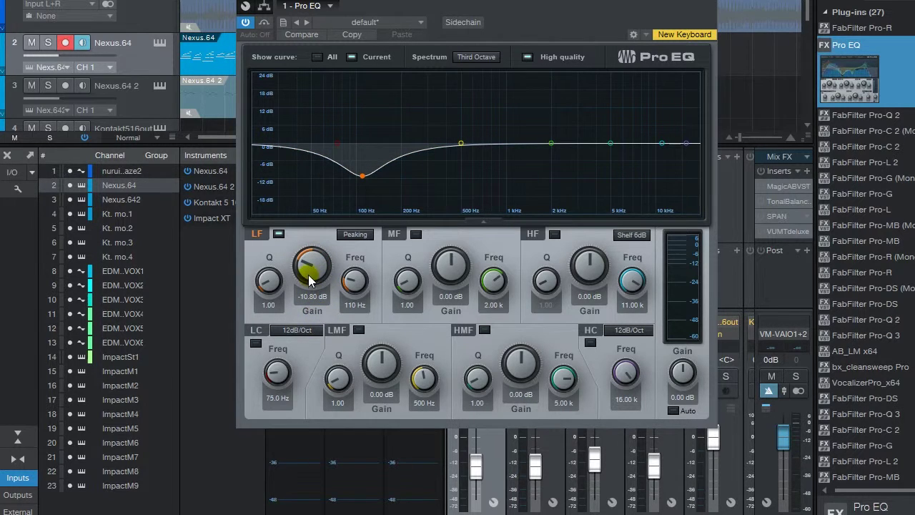
drag(305, 270, 376, 274)
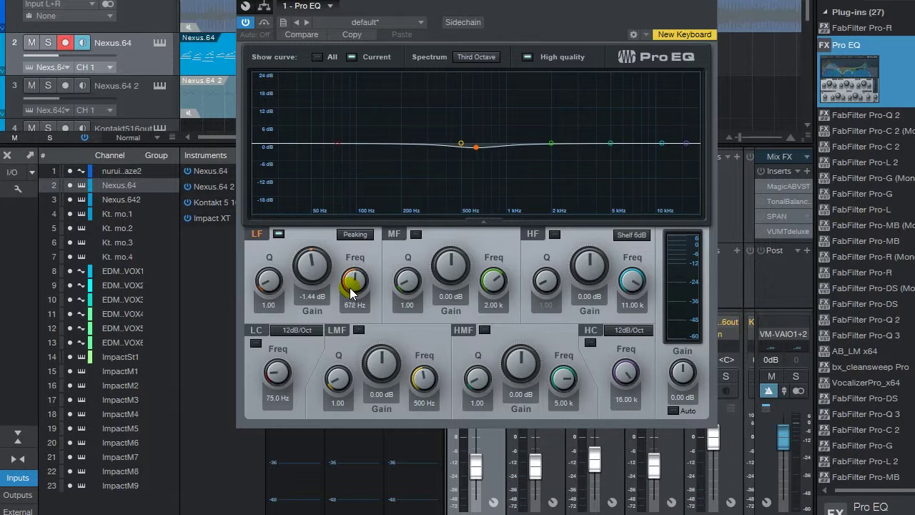
- Sweep the LF band's frequency between 1.18 kHz and 159 Hz, and reset it to 0 dB gain at about 286 Hz
scroll(351, 292, up, 3)
scroll(351, 290, down, 10)
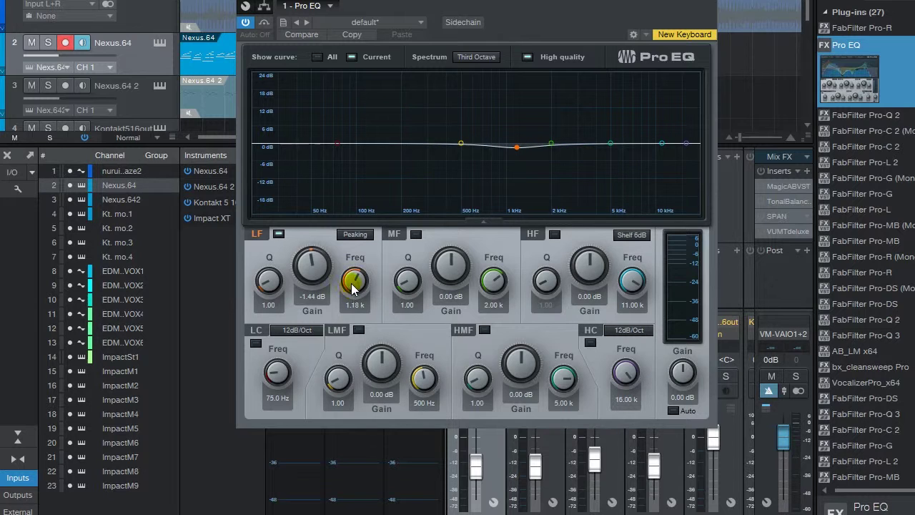
scroll(351, 289, down, 8)
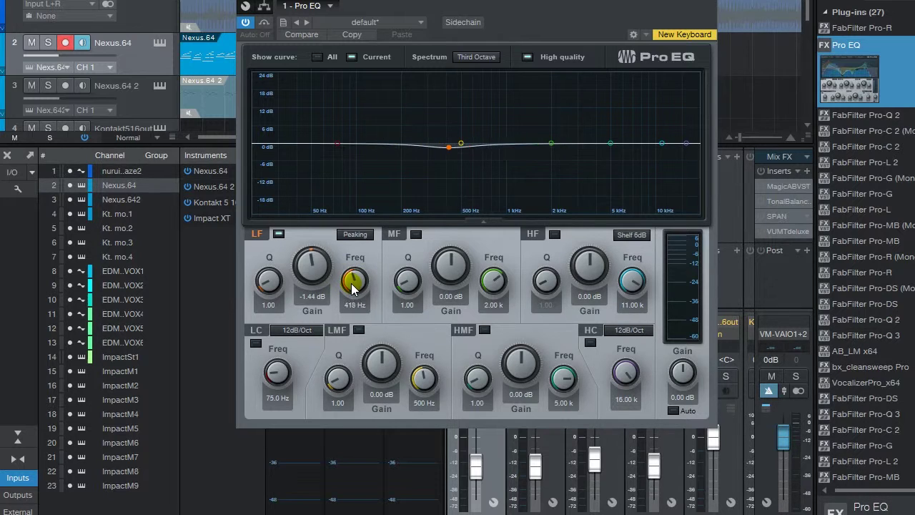
scroll(351, 290, down, 3)
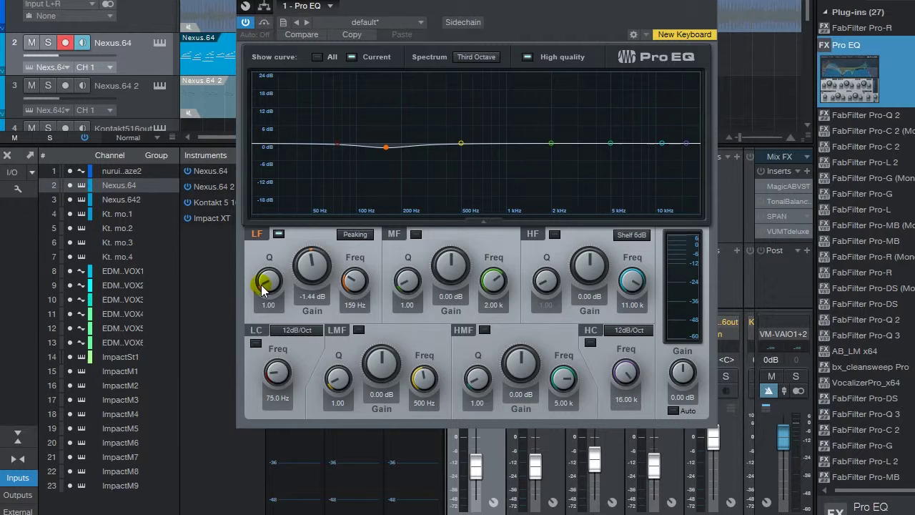
drag(386, 146, 425, 143)
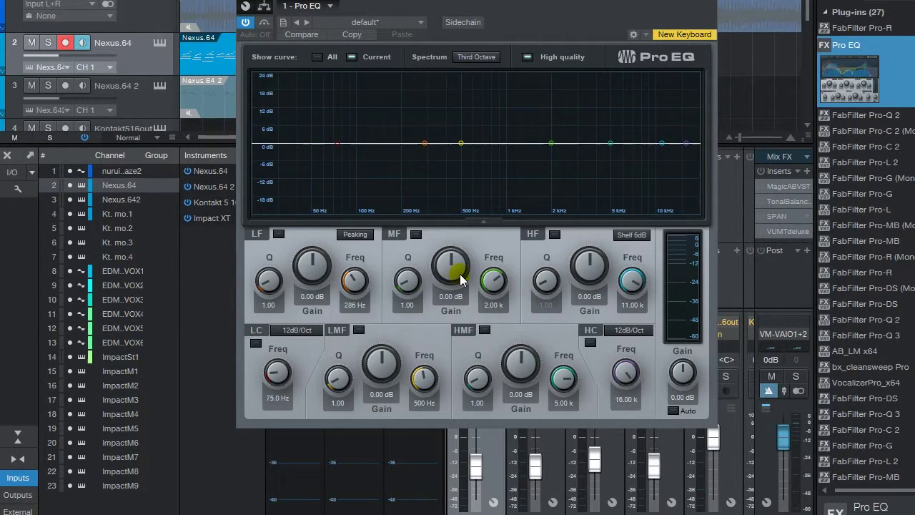
- Boost the MF band with a Q of 3.46 and sweep its peak to about 567 Hz at 13.18 dB
drag(451, 270, 443, 242)
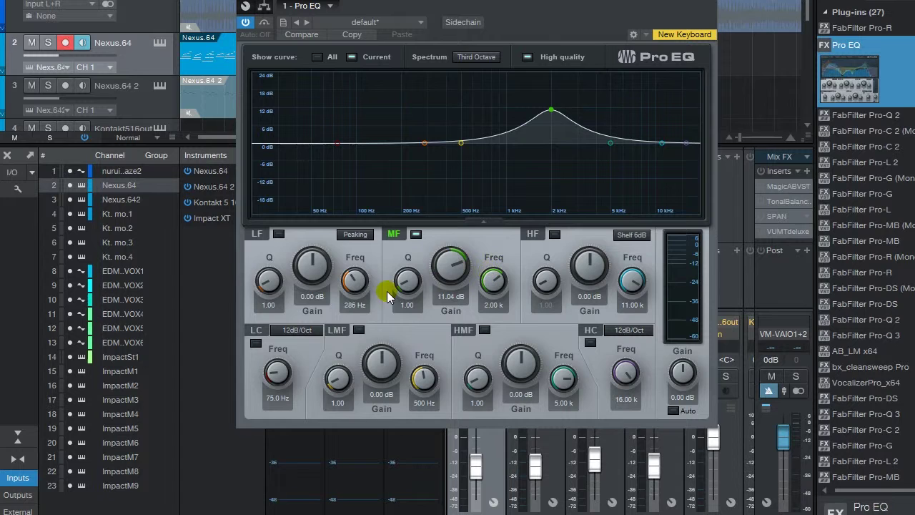
drag(408, 293, 412, 281)
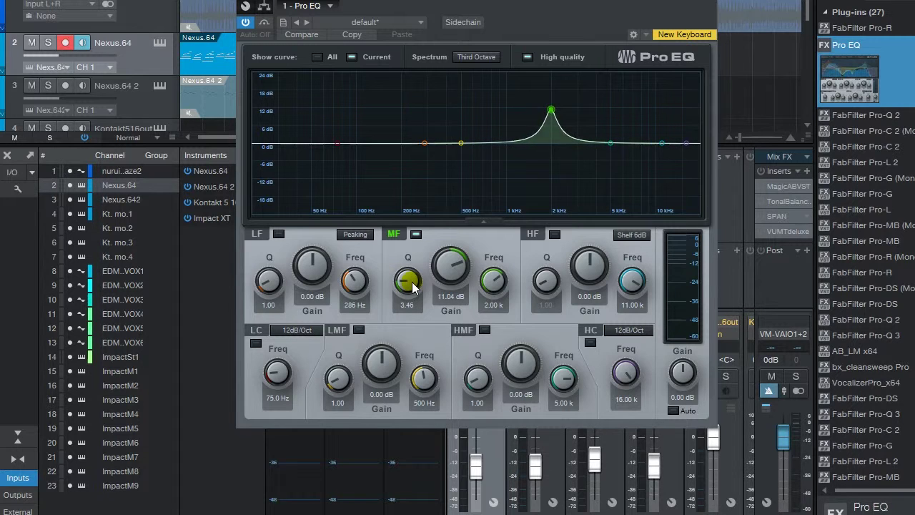
click(511, 336)
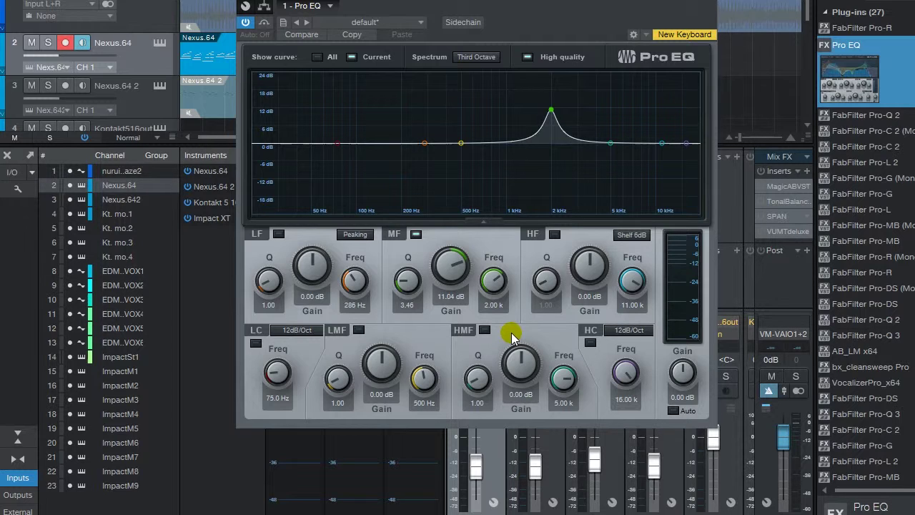
drag(551, 111, 470, 105)
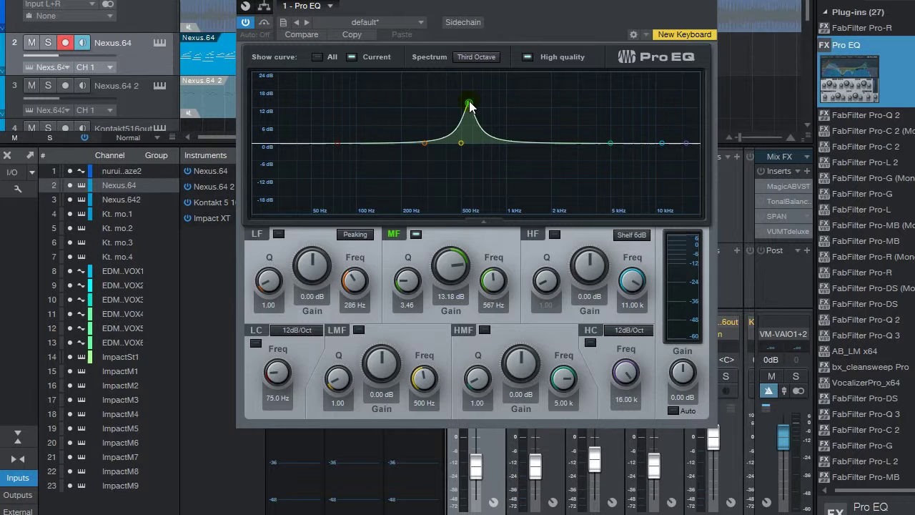
- Try the MF band at 3.05 kHz as a 6.35 dB cut and as a 3.29 dB boost widened to Q 0.60
drag(468, 104, 578, 162)
scroll(579, 169, down, 3)
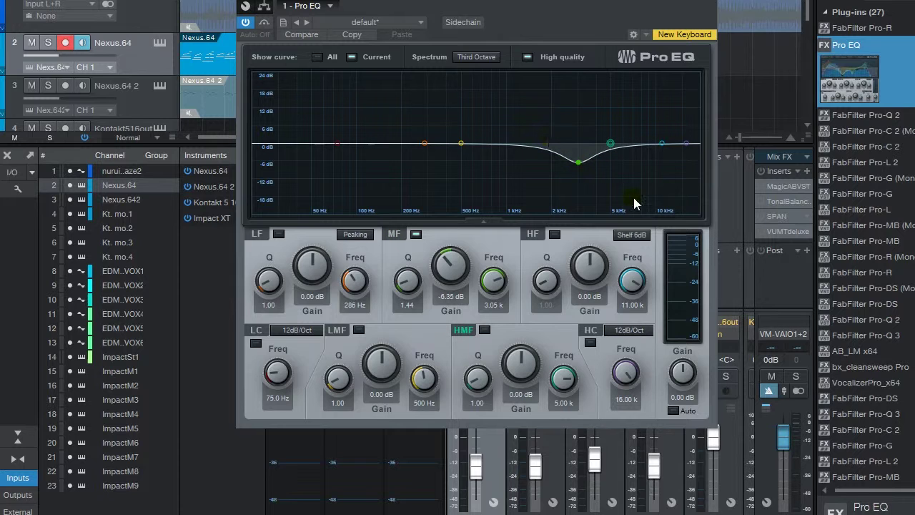
drag(571, 166, 579, 133)
drag(445, 252, 445, 259)
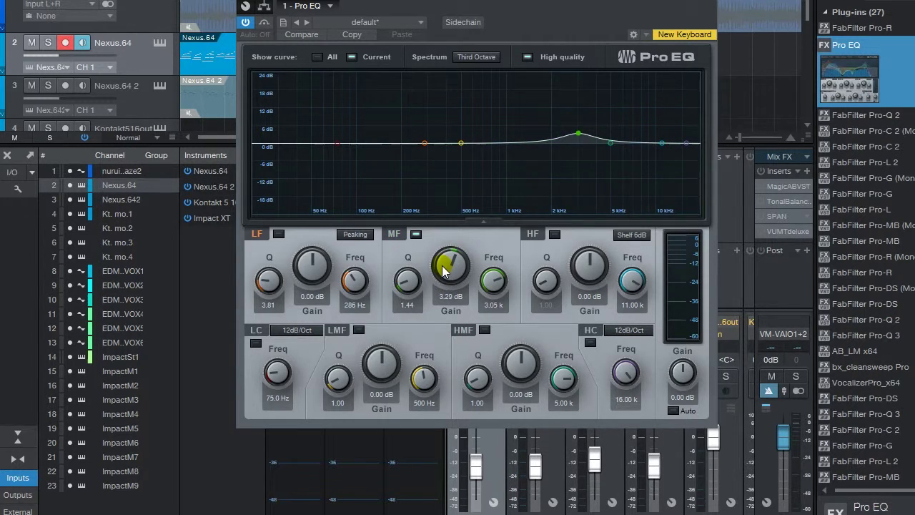
drag(403, 286, 417, 312)
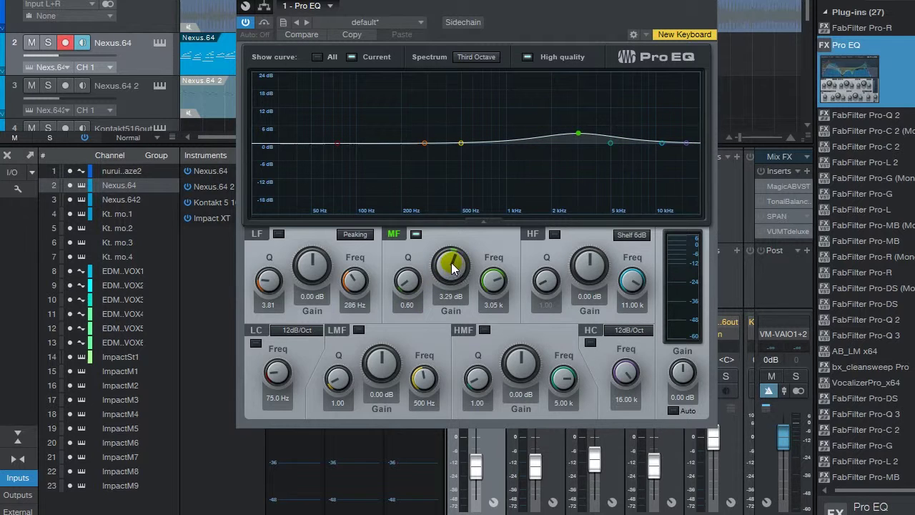
- Alternate the wide MF band between a cut of about 6 dB and a boost up to 8.94 dB near 2.92 kHz
drag(445, 265, 439, 282)
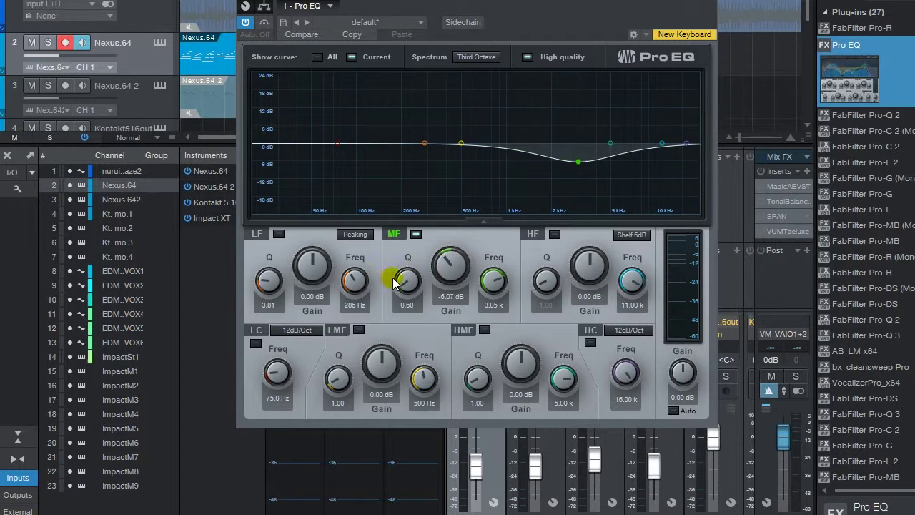
drag(578, 162, 580, 134)
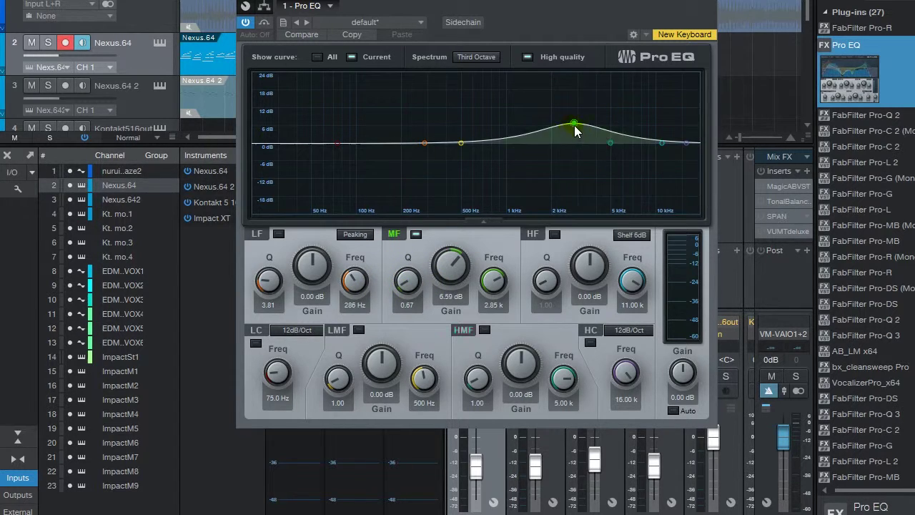
drag(578, 126, 577, 163)
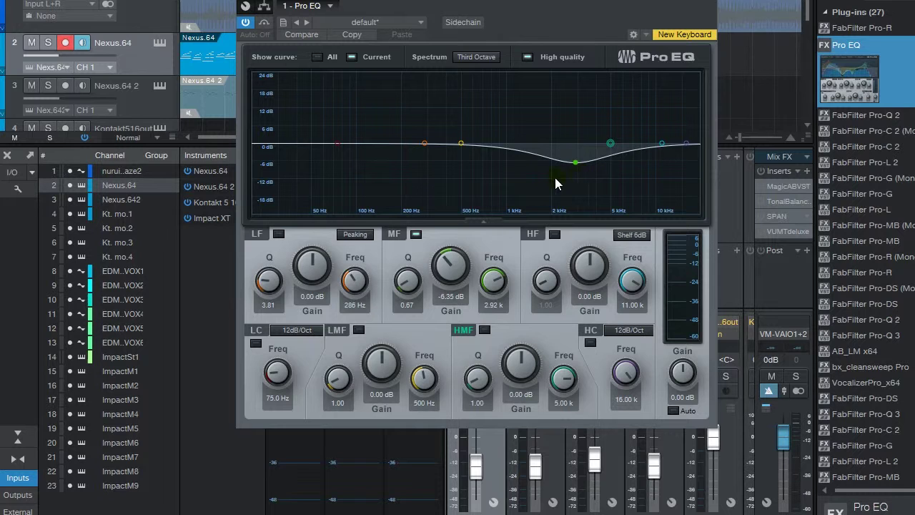
drag(573, 164, 575, 114)
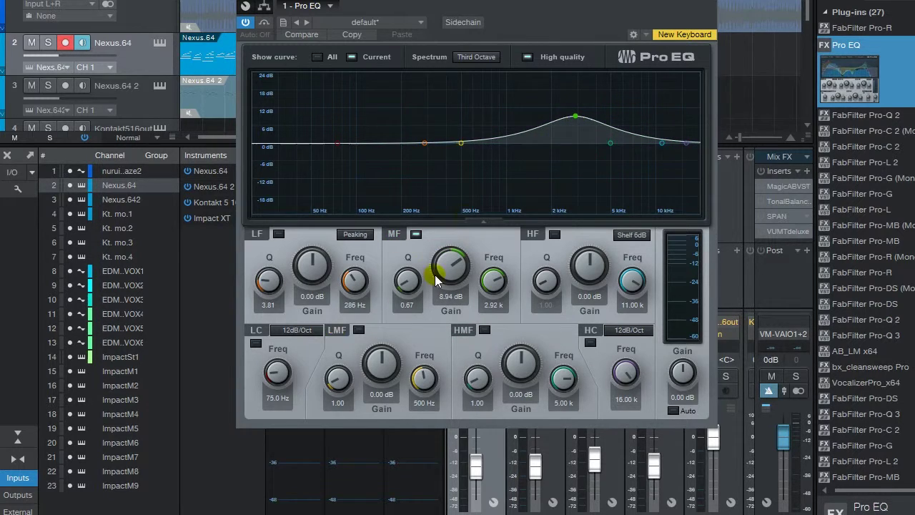
- Turn the MF band into a narrow 7.38 dB cut at 2.92 kHz with a Q of 3.64
drag(407, 280, 418, 294)
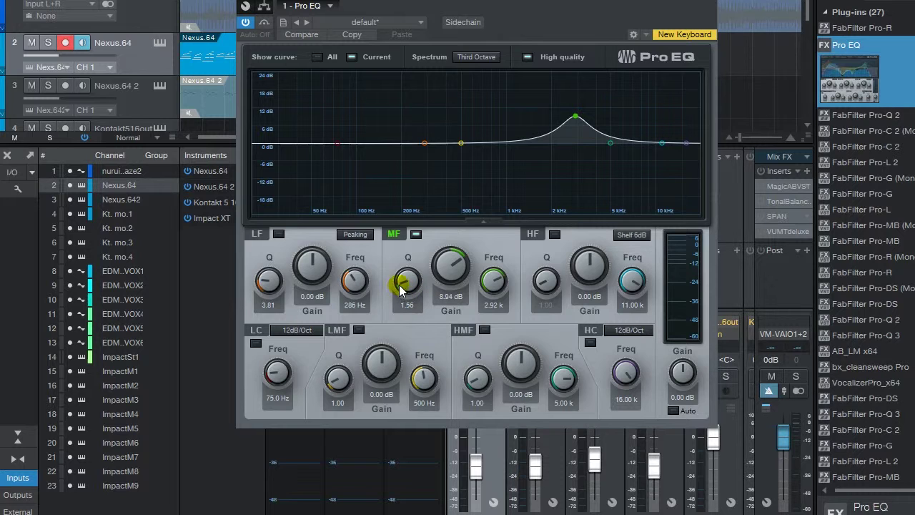
drag(402, 290, 406, 297)
drag(448, 265, 437, 303)
mouse_move(405, 286)
mouse_down()
mouse_move(407, 269)
mouse_move(414, 274)
mouse_up()
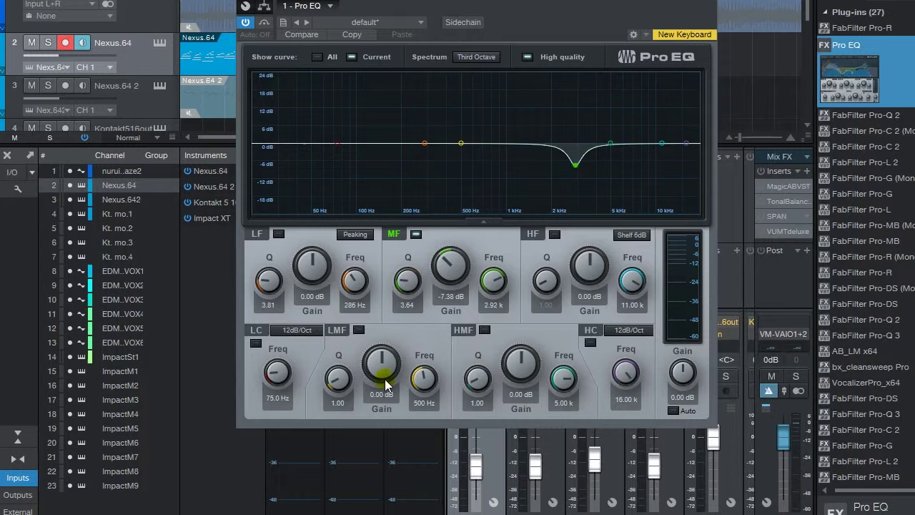
drag(576, 164, 574, 123)
click(424, 143)
- Enable the low-cut filter at 197 Hz and set its slope to 48 dB/Oct
click(255, 343)
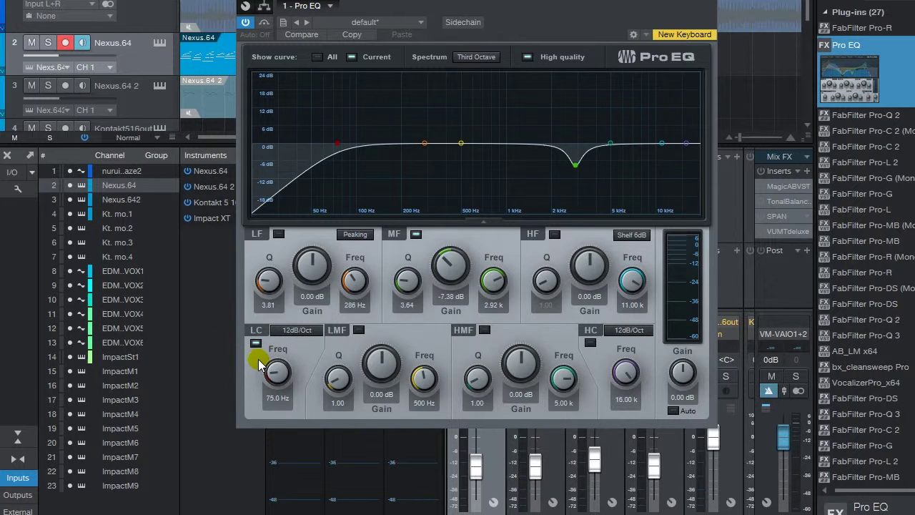
drag(271, 379, 272, 351)
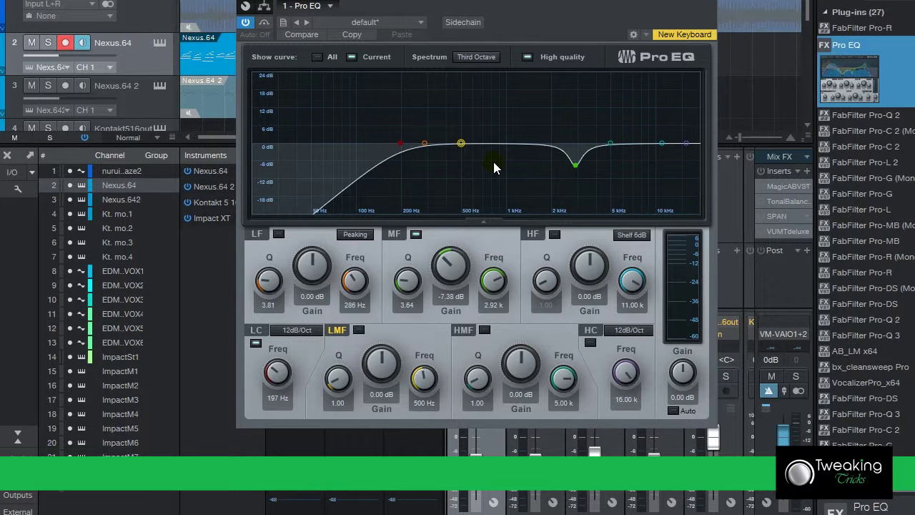
click(297, 330)
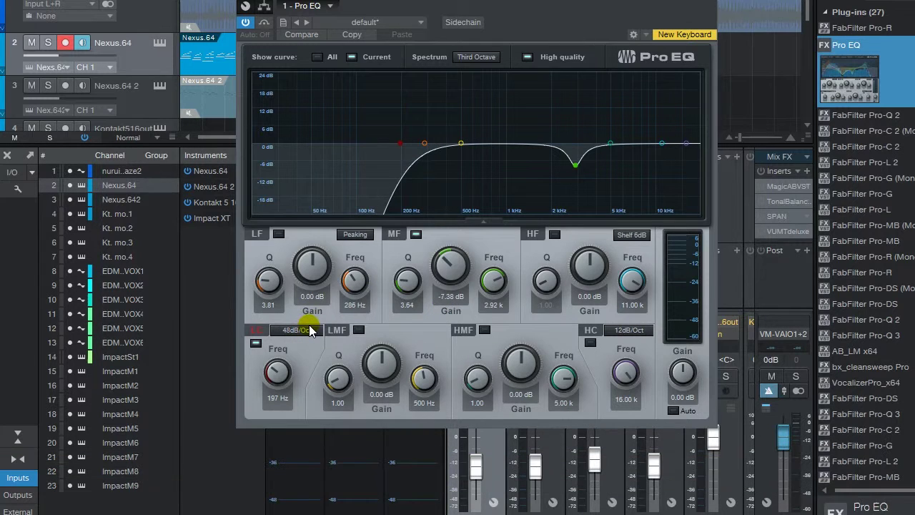
scroll(307, 331, down, 2)
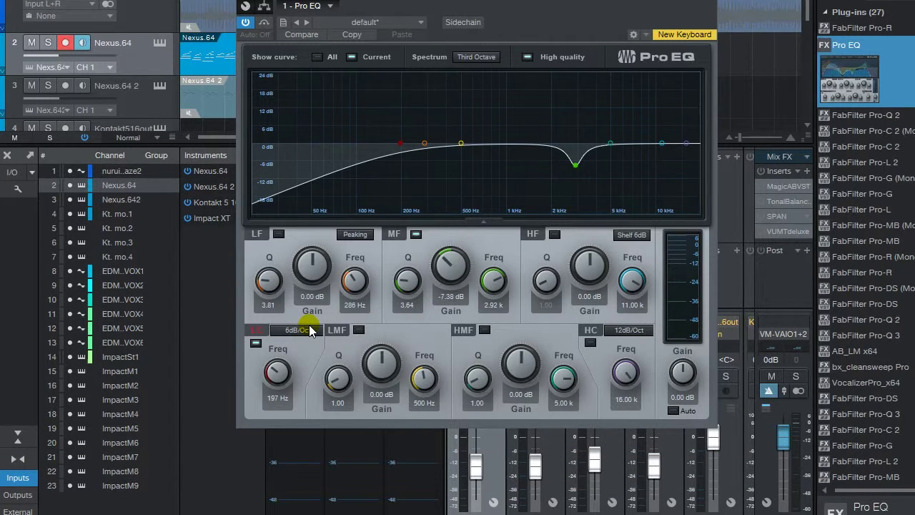
scroll(310, 330, up, 3)
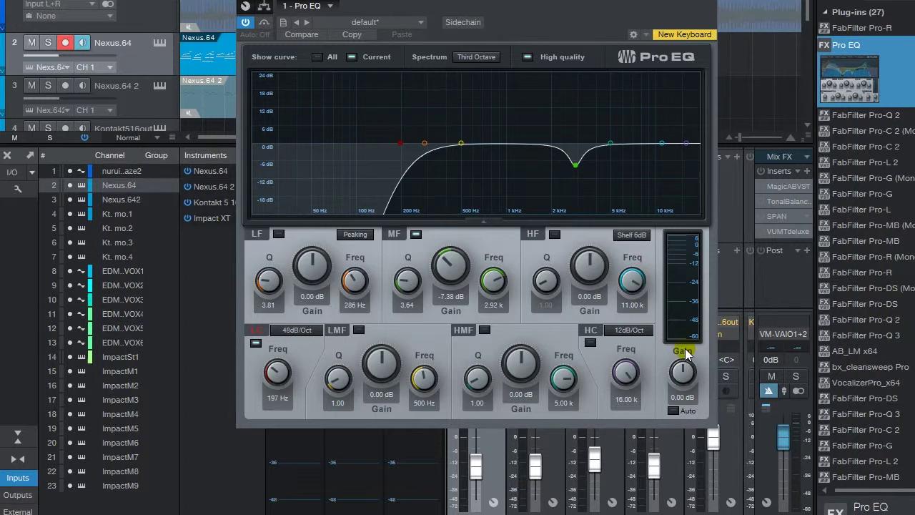
- Enable the high-cut filter and lower its frequency to 7.60 kHz
click(629, 329)
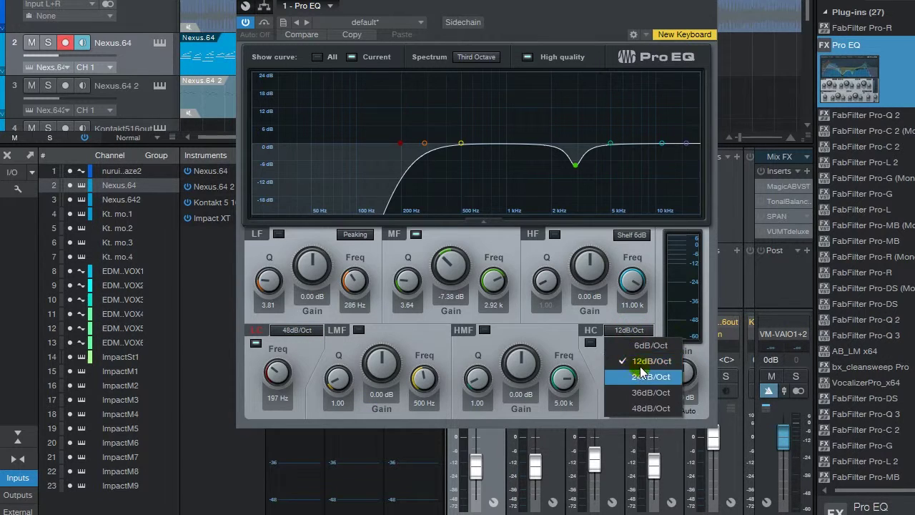
click(557, 320)
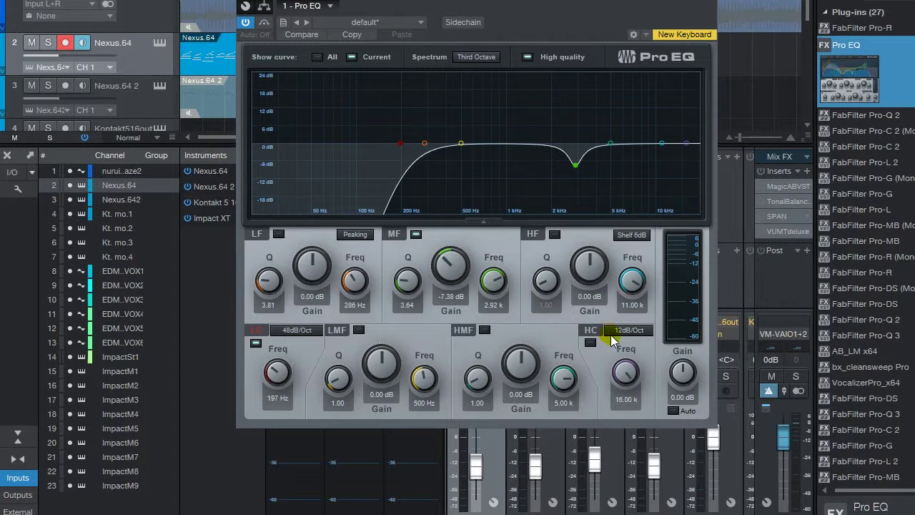
click(590, 343)
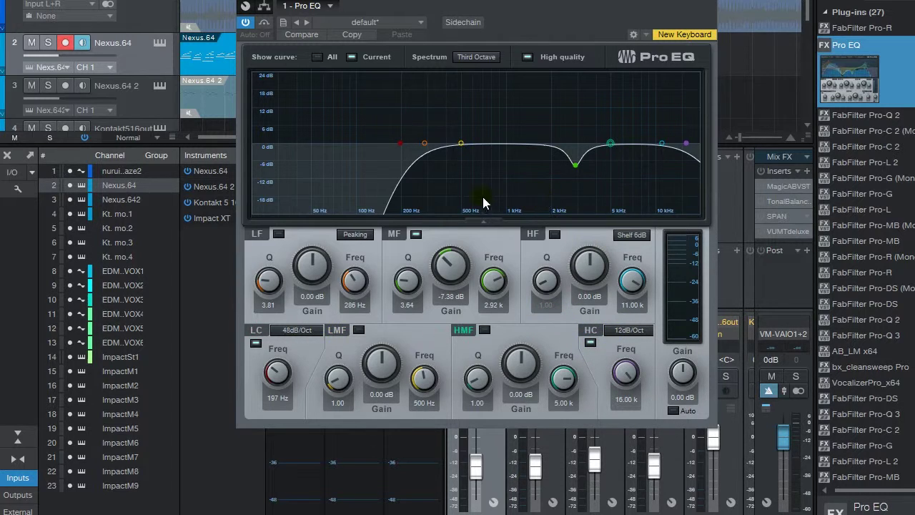
click(606, 387)
mouse_move(605, 382)
mouse_down()
mouse_move(585, 376)
mouse_move(607, 390)
mouse_up()
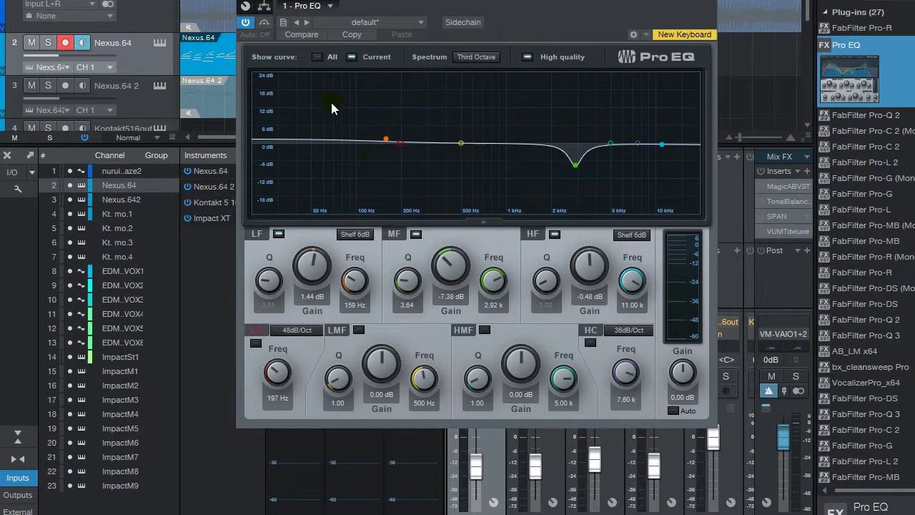
- Sweep the MF band as a 12.47 dB boost to 971 Hz, and settle it at -0.24 dB and 738 Hz
drag(575, 165, 504, 108)
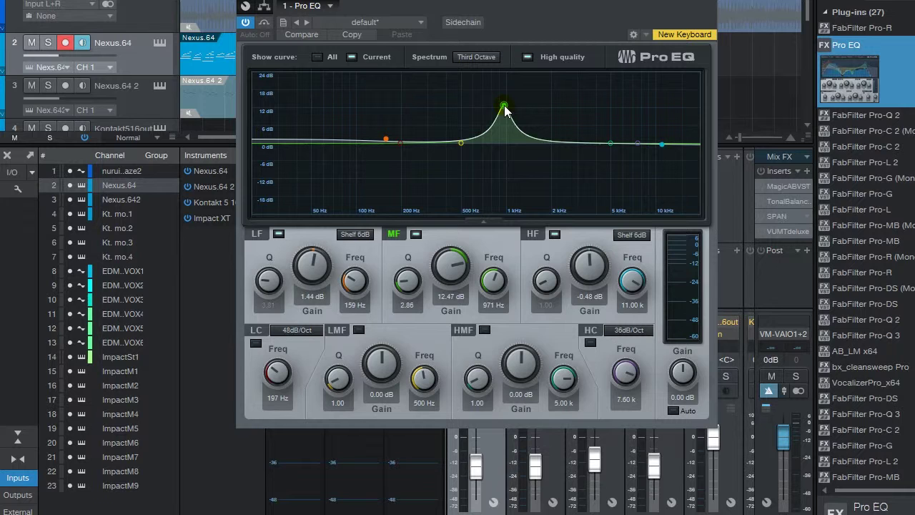
drag(504, 105, 484, 157)
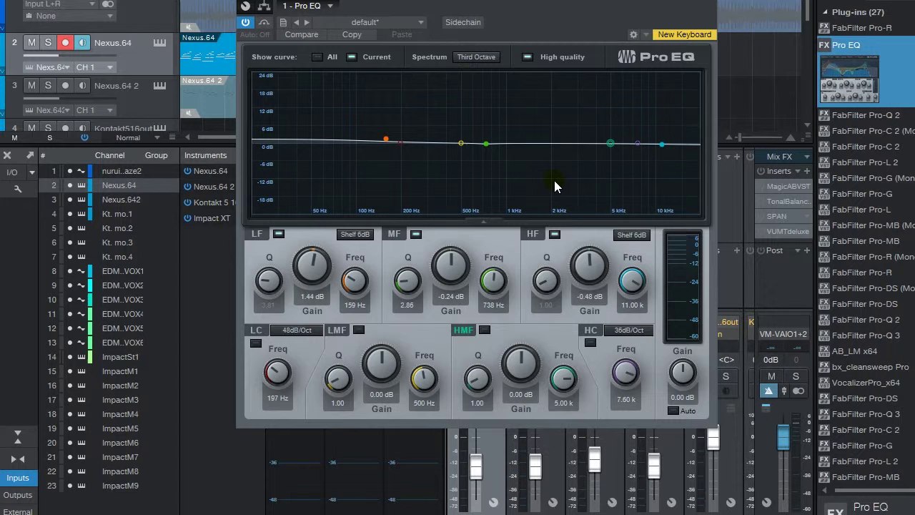
- Move the Pro EQ window clear of the Nexus.64 channel strip and play the song to examine the spectrum
drag(531, 2, 815, 30)
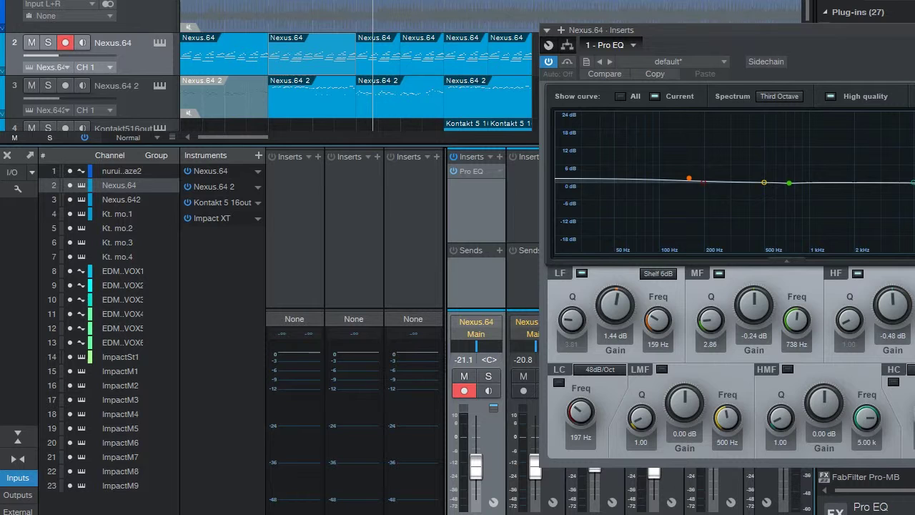
key(space)
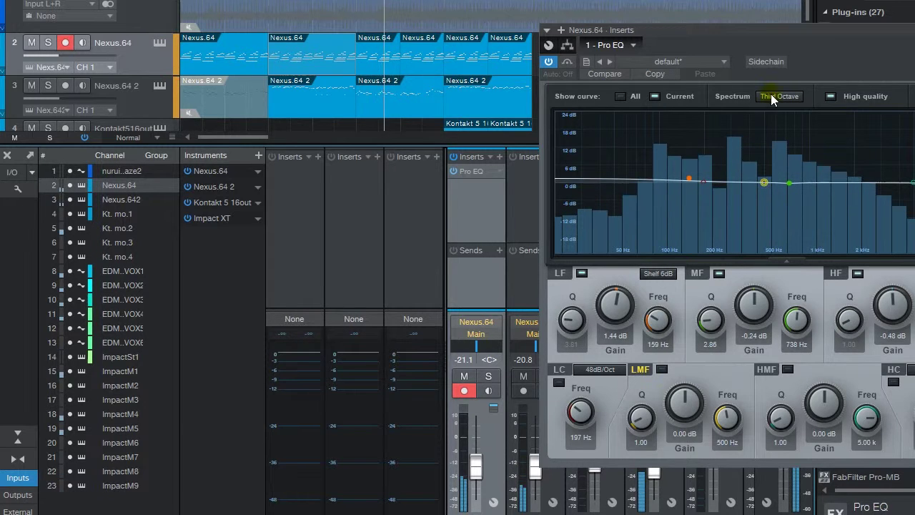
- Solo the Nexus.64 channel and reposition the Pro EQ window so that all of its controls are in view
drag(776, 32, 790, 71)
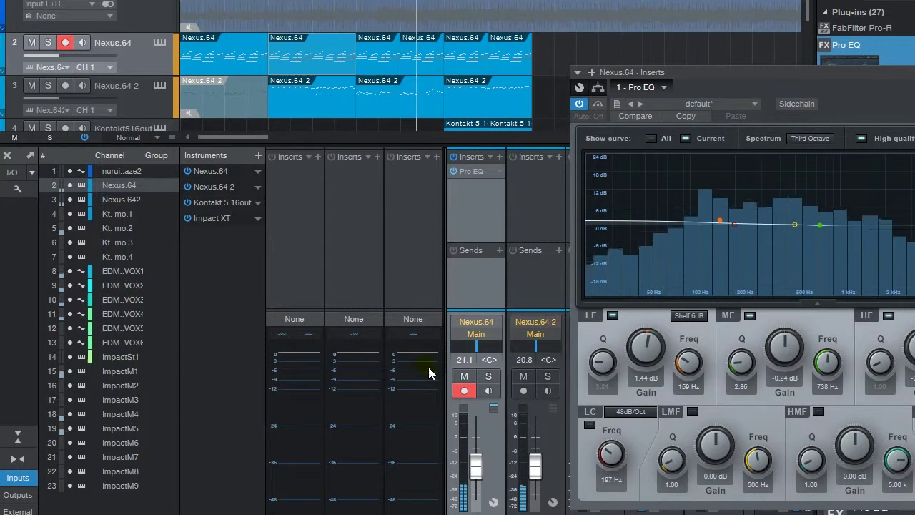
click(488, 378)
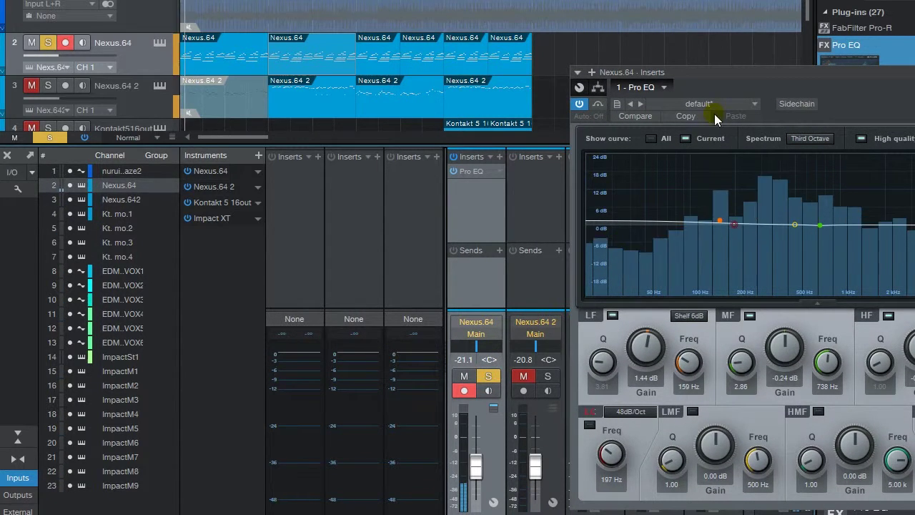
drag(735, 75, 393, 60)
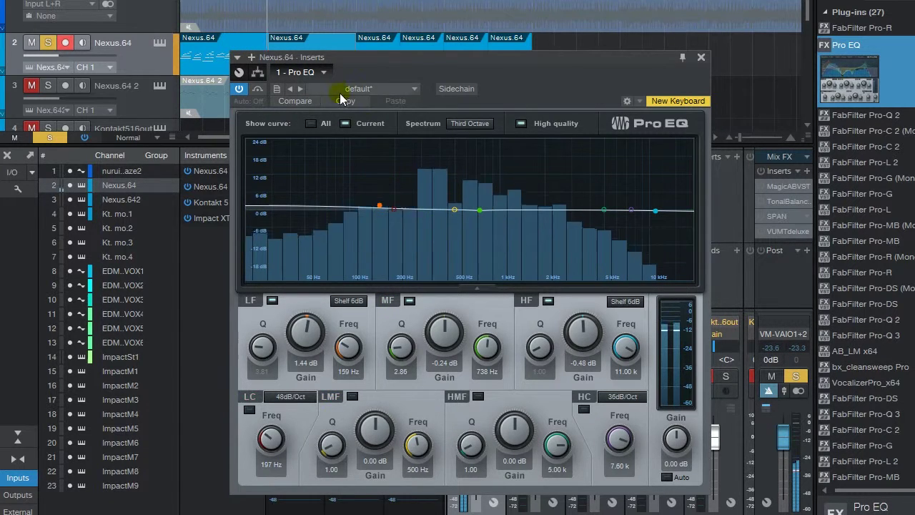
- Reset Pro EQ to the default preset and look through the preset categories without loading another one
click(361, 89)
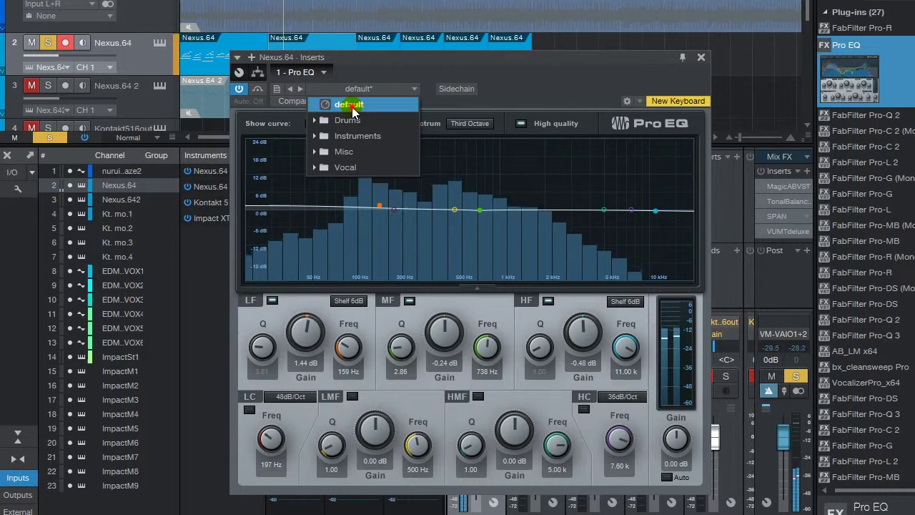
click(348, 104)
click(361, 89)
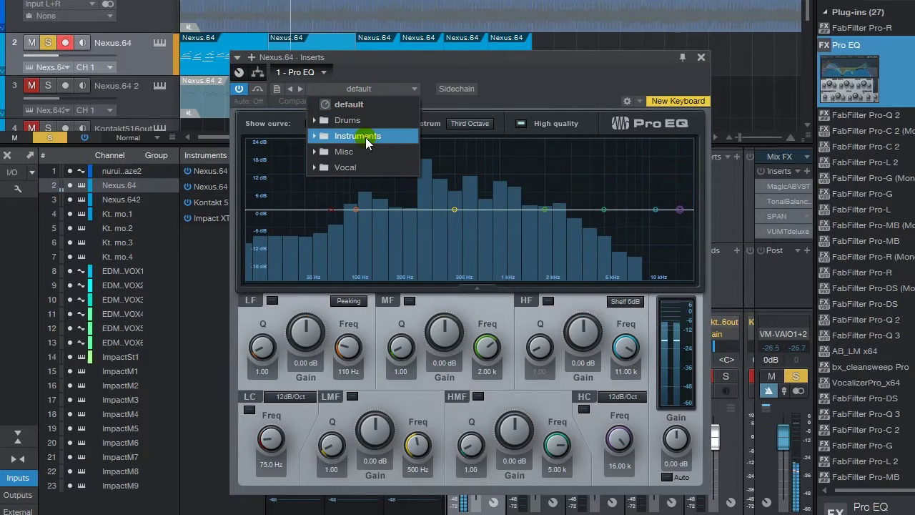
click(463, 200)
click(453, 209)
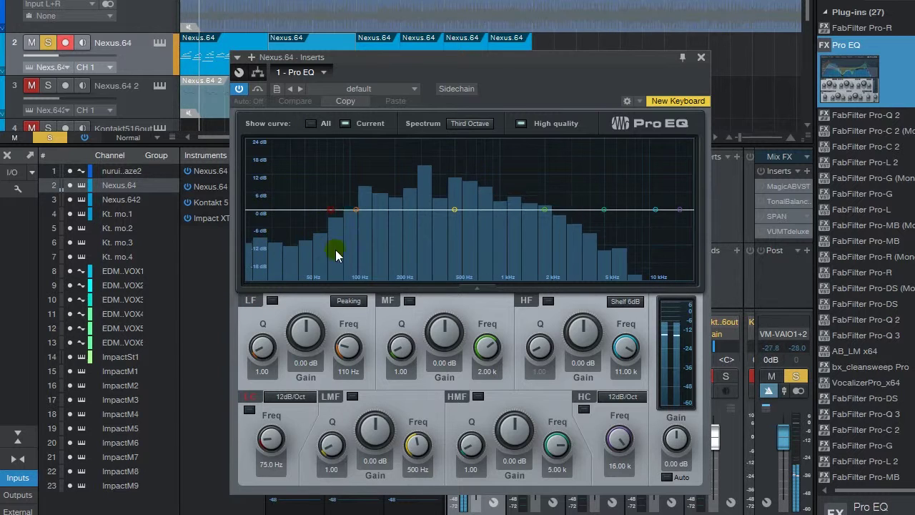
- Enable the low-cut filter, raise its frequency to 98 Hz and set its slope to 24 dB/Oct
click(249, 409)
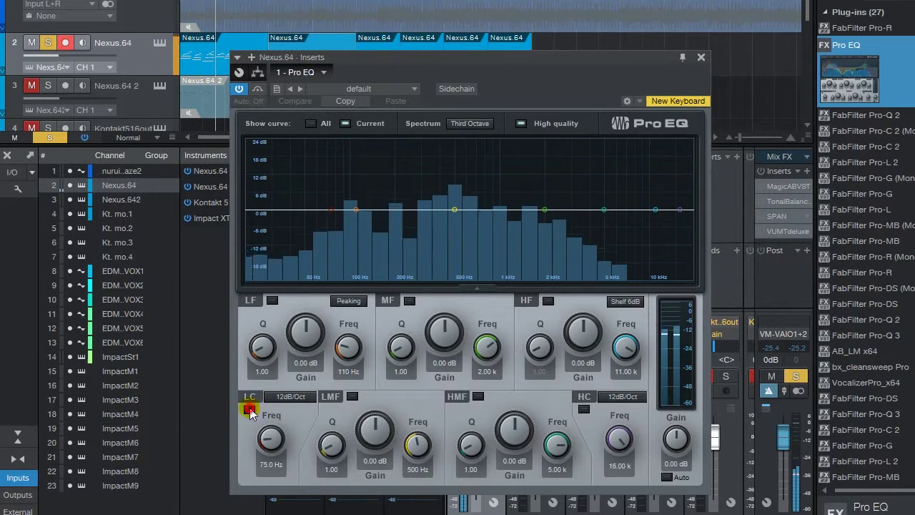
scroll(268, 439, up, 5)
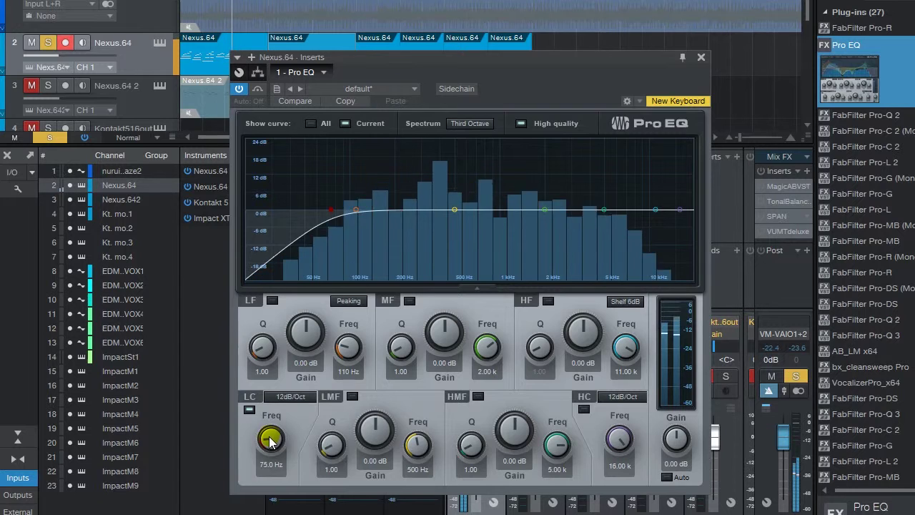
scroll(269, 441, up, 3)
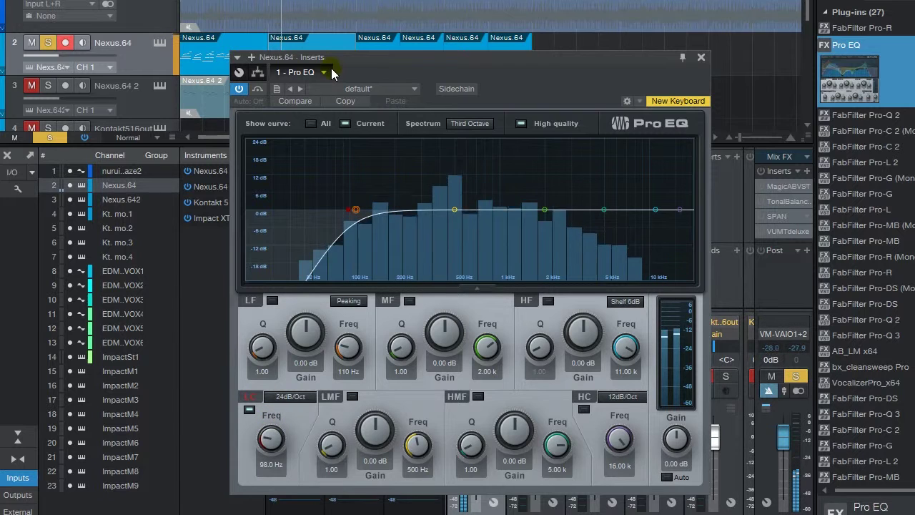
- Toggle the Pro EQ bypass to compare the sound with and without the low cut
click(258, 89)
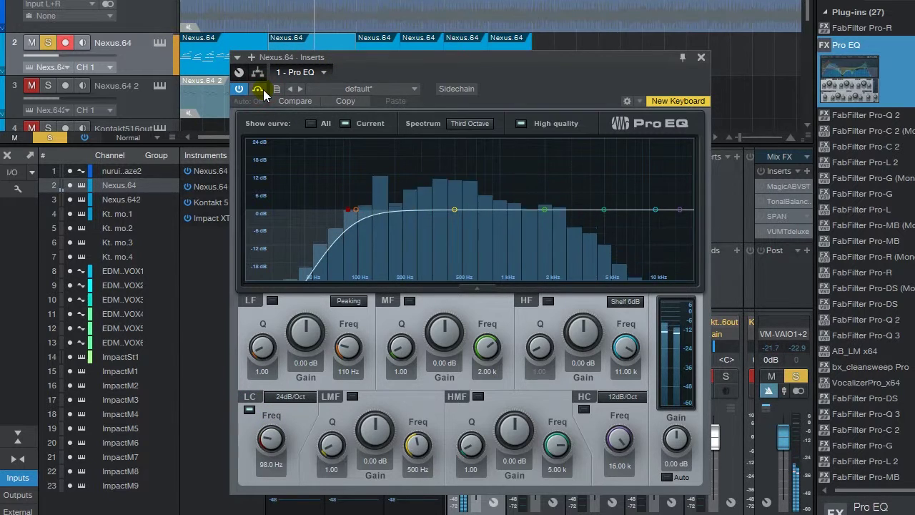
click(258, 89)
click(262, 92)
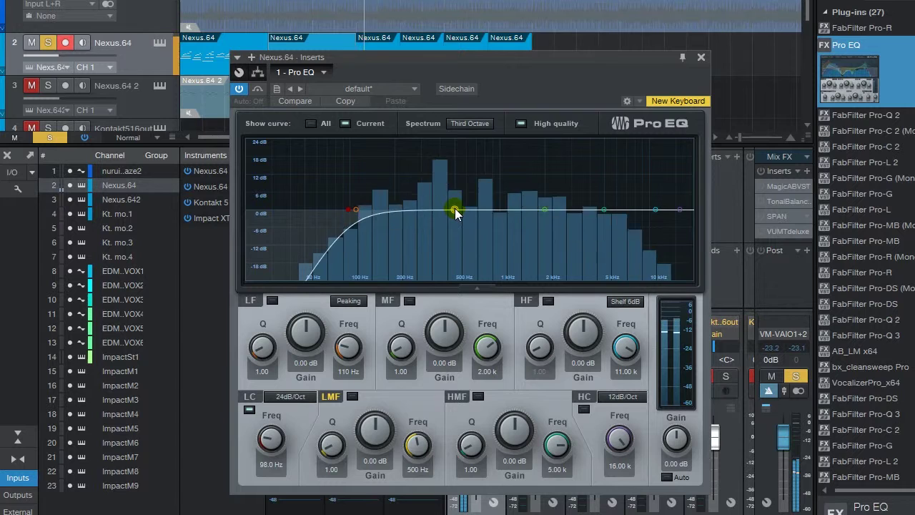
- Sweep the LMF band, settle it as a -4.32 dB cut at 353 Hz with Q 1.60, and compare it on and off
drag(457, 203, 429, 183)
scroll(462, 188, up, 3)
drag(430, 216, 431, 223)
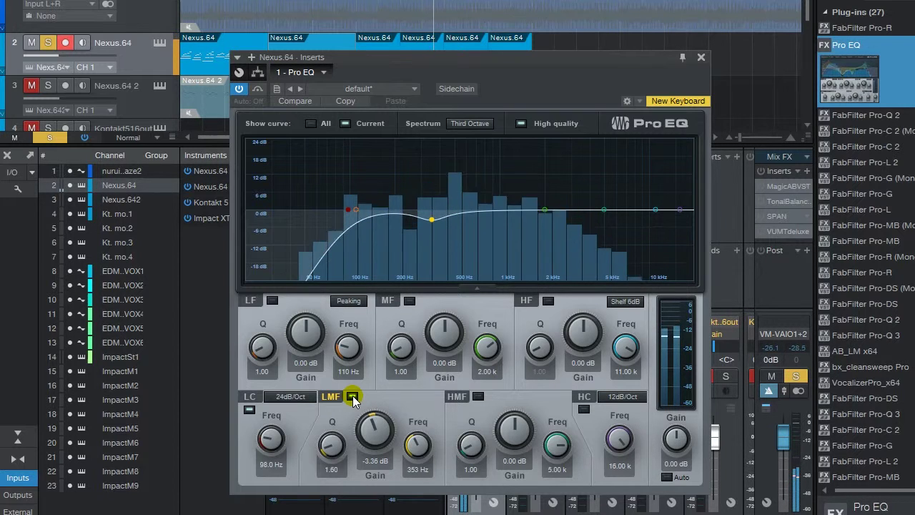
click(353, 397)
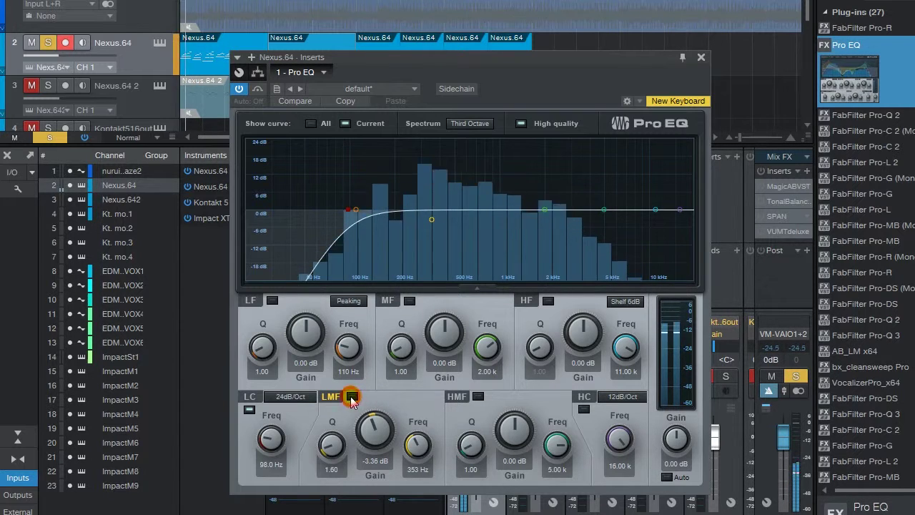
click(351, 397)
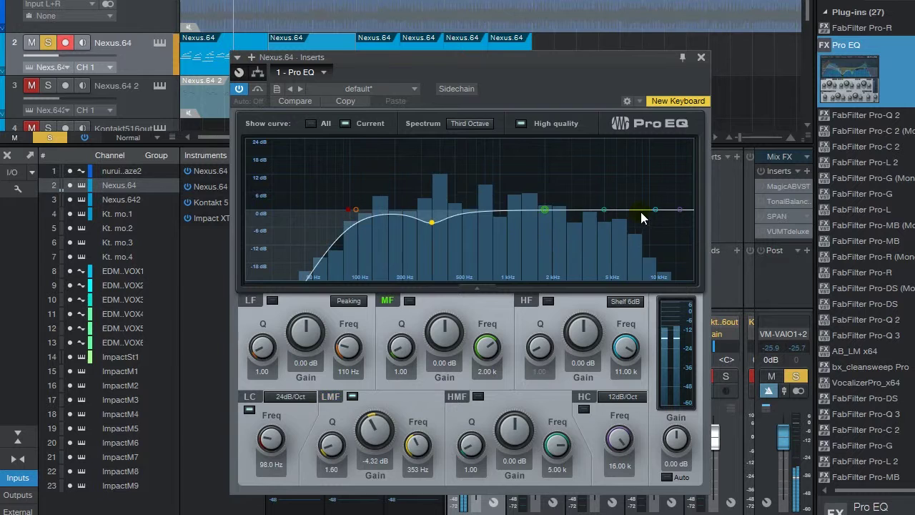
- Set the HF shelf to -0.24 dB at 4.89 kHz, and boost the MF band by 5.88 dB at 7.43 kHz with Q 0.70
drag(654, 209, 604, 214)
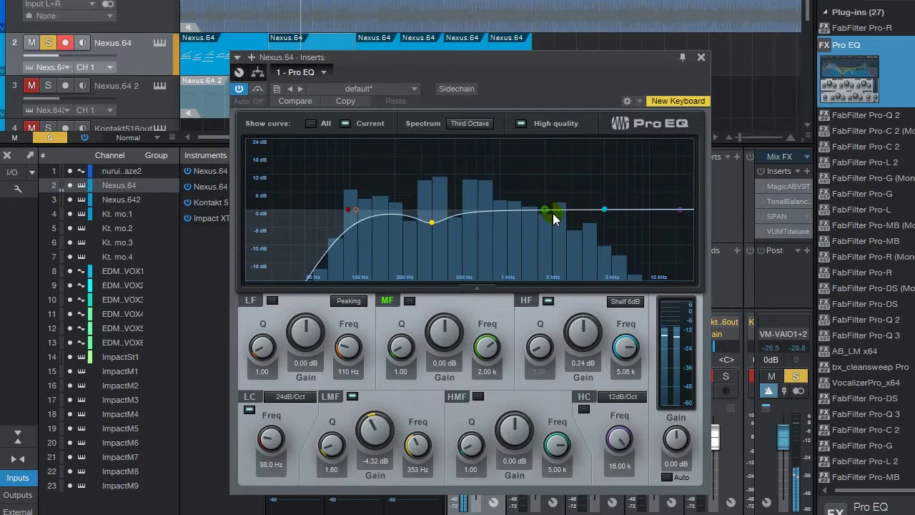
mouse_move(604, 215)
mouse_down()
mouse_move(598, 193)
mouse_move(604, 217)
mouse_up()
drag(545, 205, 630, 193)
scroll(629, 193, down, 5)
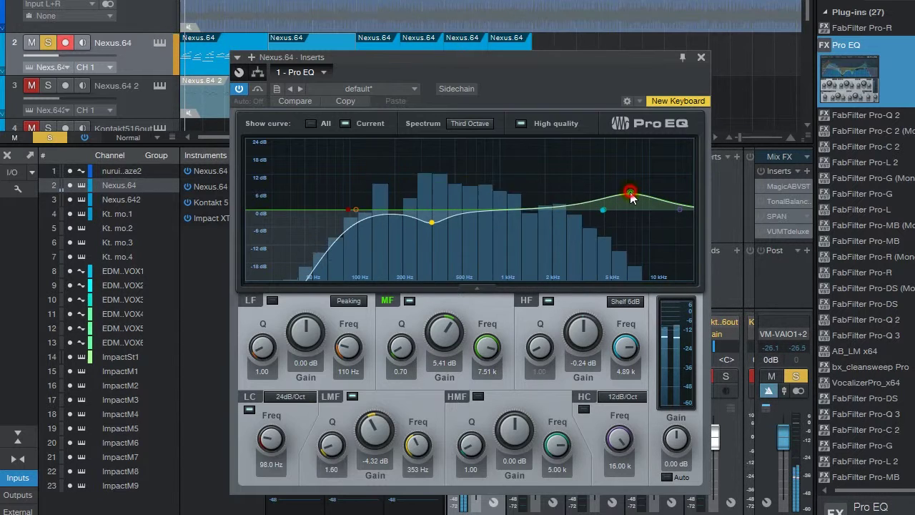
drag(630, 193, 619, 192)
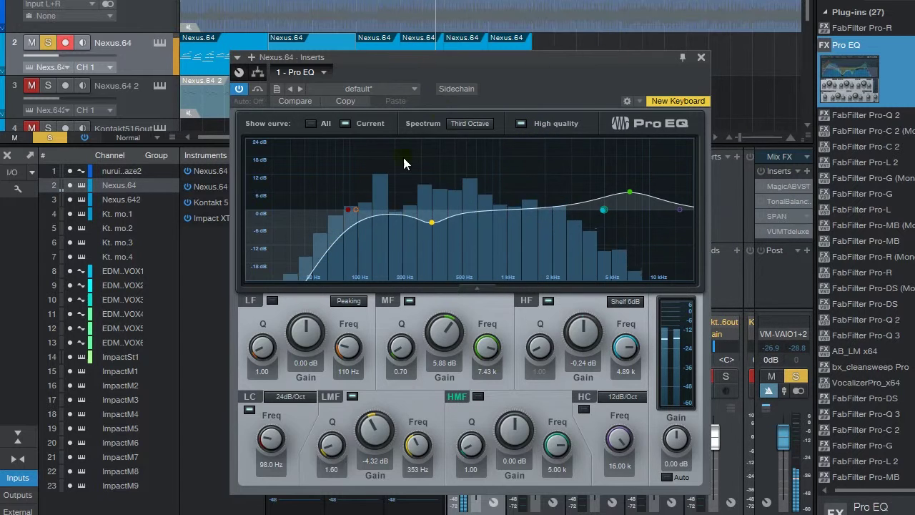
- Enable the HMF band and set it as a -4.24 dB cut at 2.39 kHz with Q 1.00
click(550, 277)
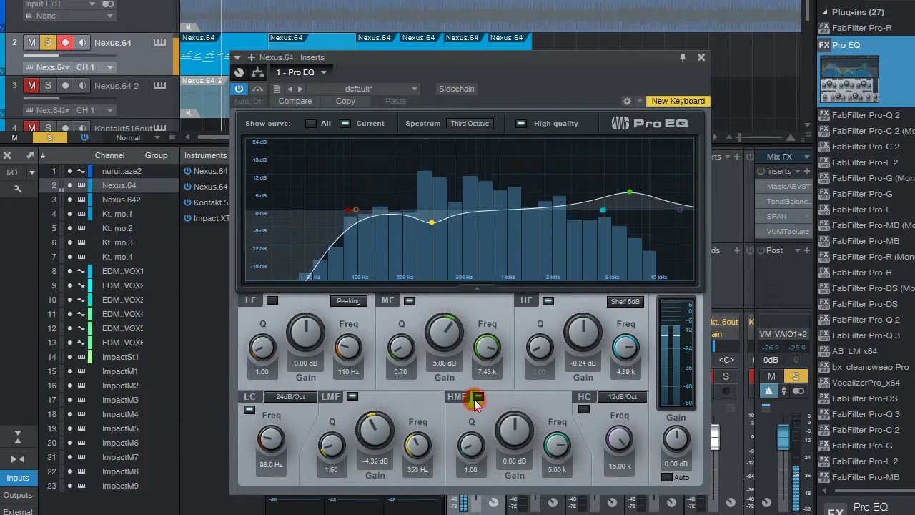
drag(603, 208, 547, 228)
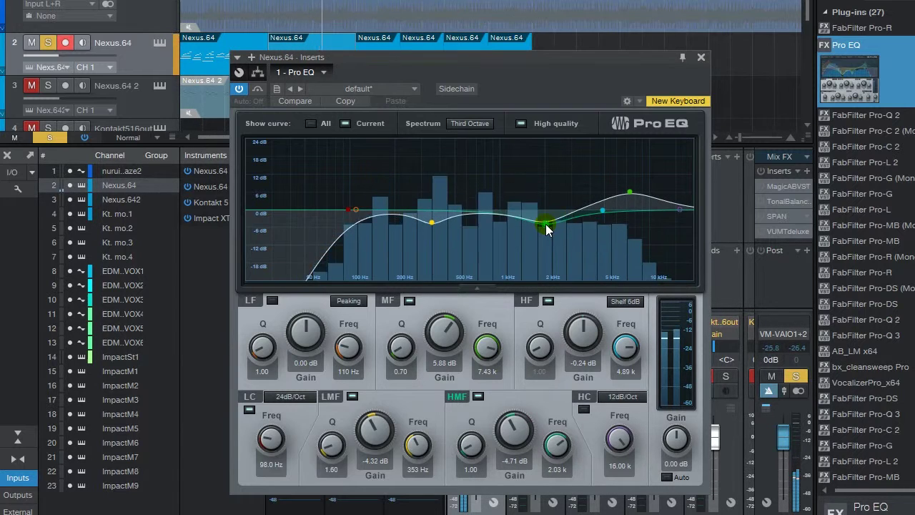
drag(547, 228, 557, 227)
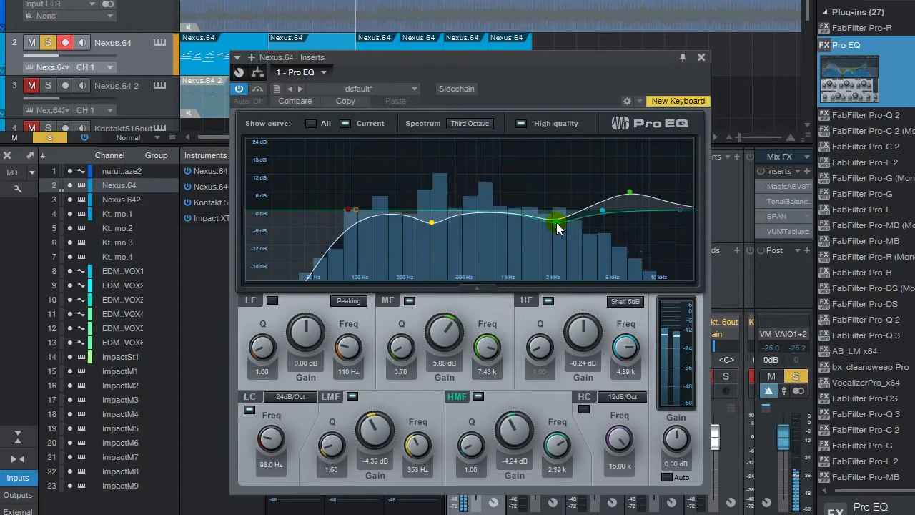
scroll(558, 227, up, 3)
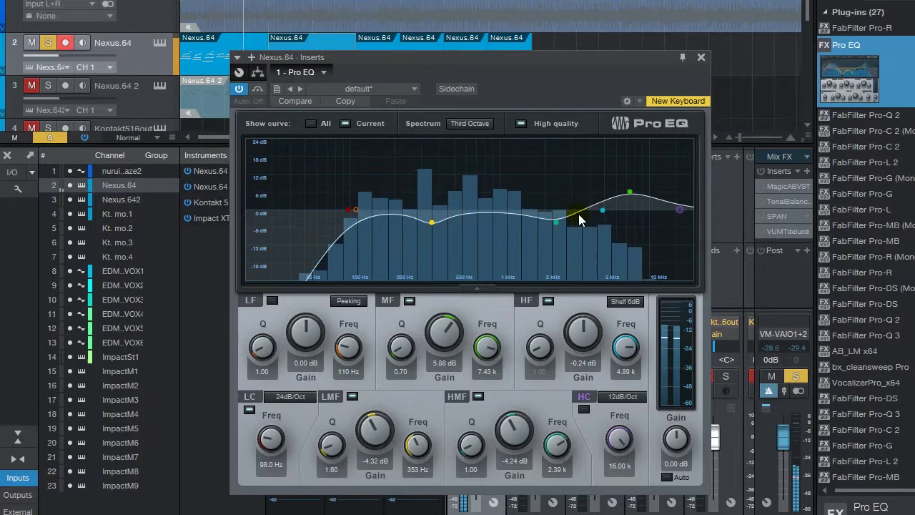
- Compare the level against the bypassed sound and raise the Pro EQ output gain to 2.16 dB
click(262, 91)
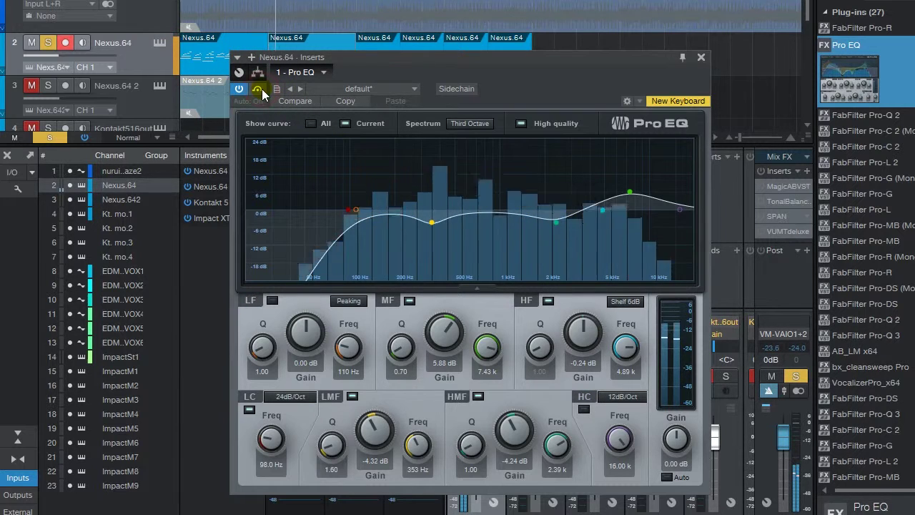
scroll(678, 443, up, 3)
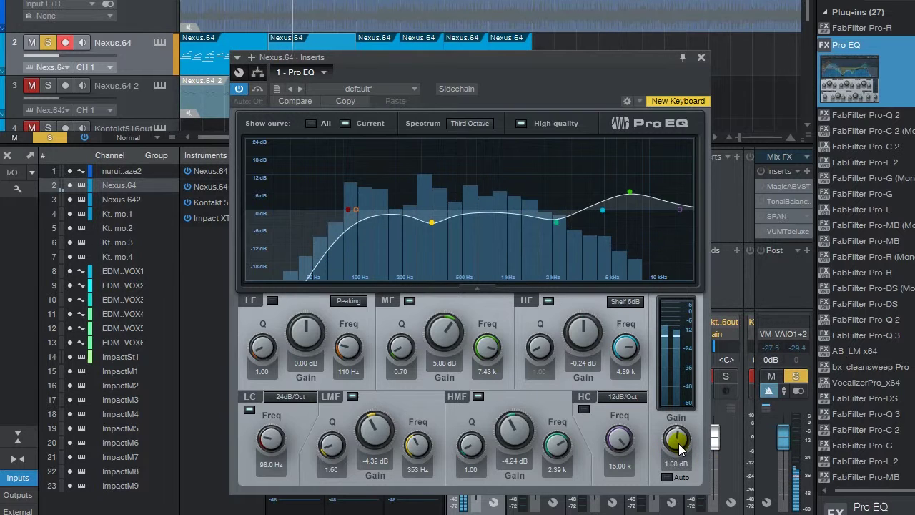
scroll(678, 443, up, 3)
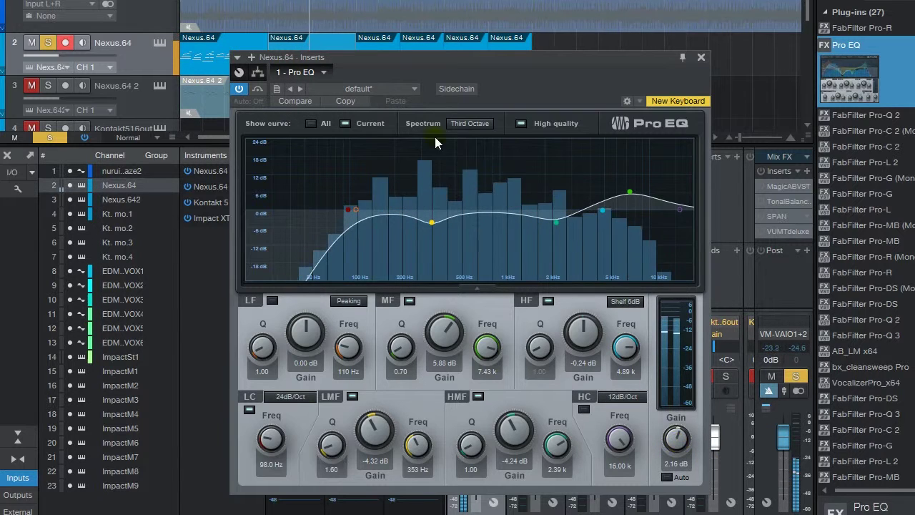
- Toggle the bypass repeatedly to compare the finished EQ with the original sound, and close the Pro EQ window
click(260, 89)
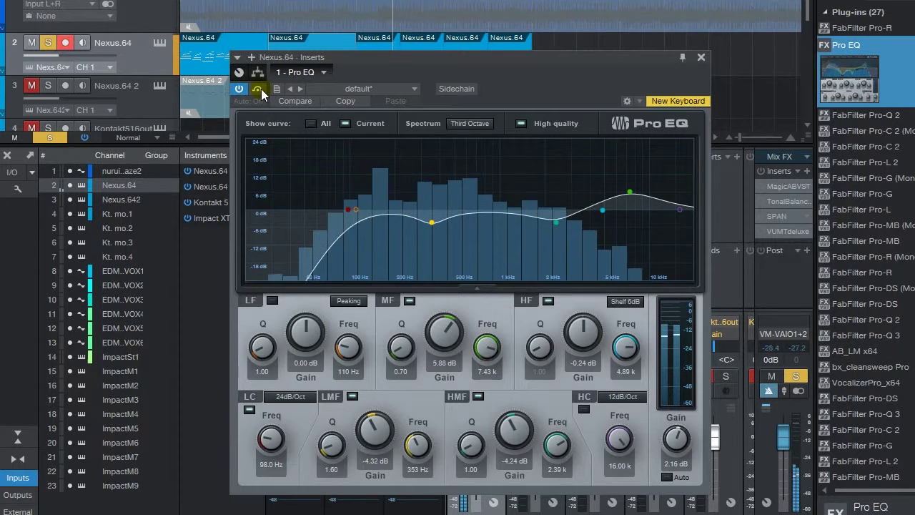
click(259, 89)
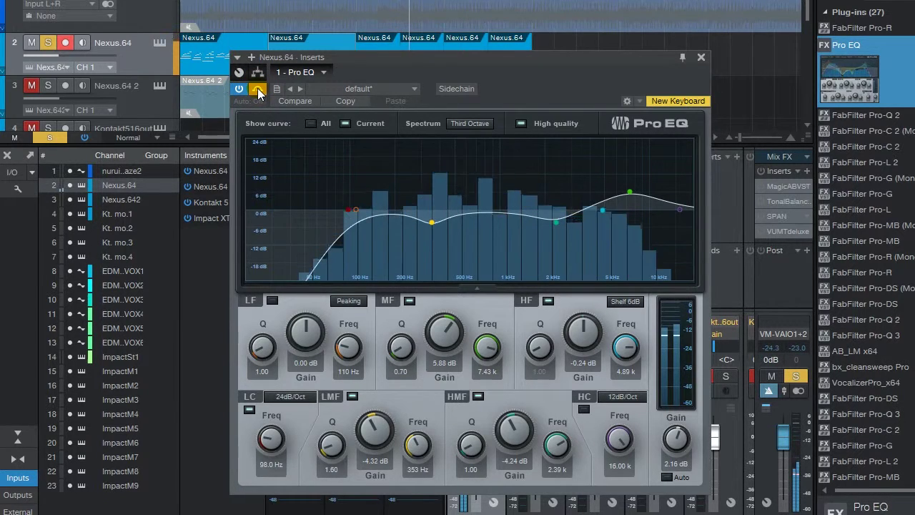
click(258, 90)
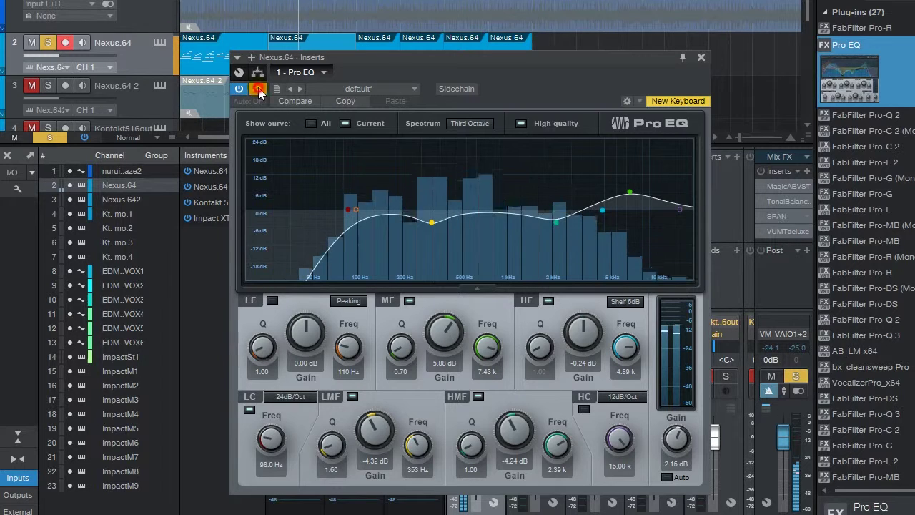
click(701, 57)
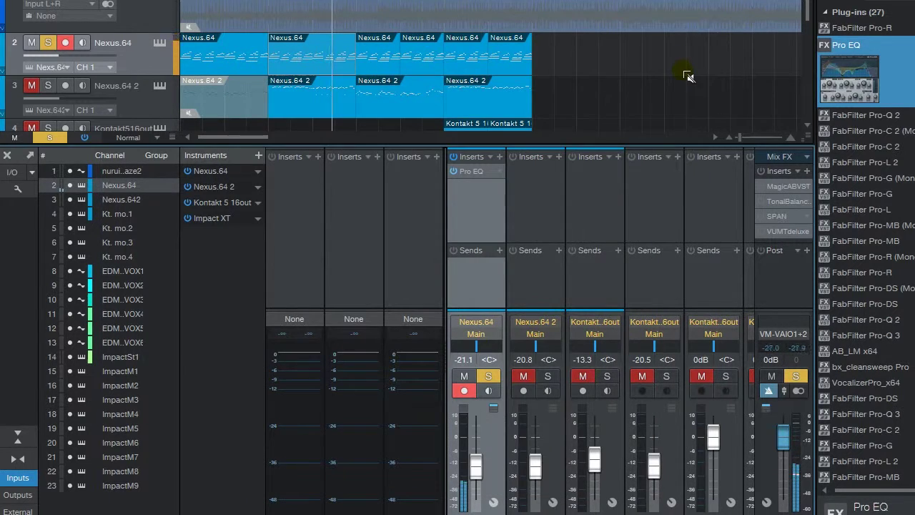